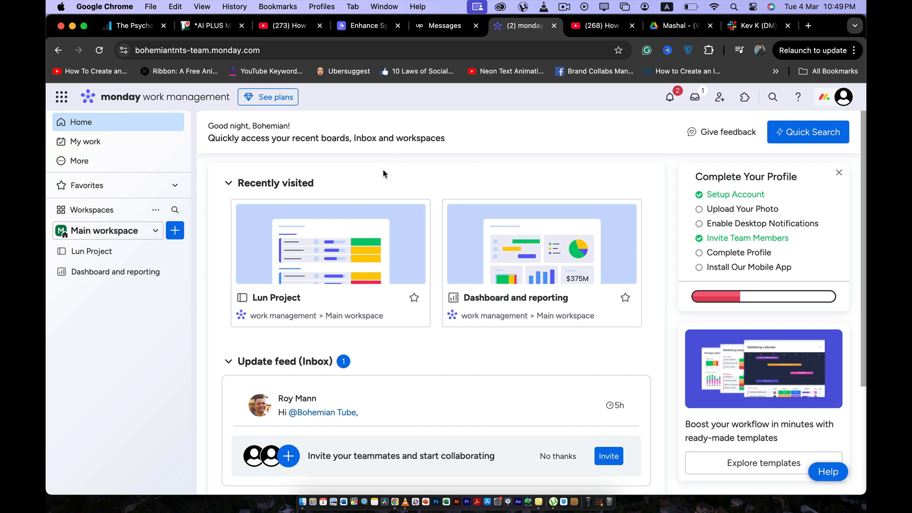
- Open the Lun Project board and bring up its board permissions settings
click(327, 269)
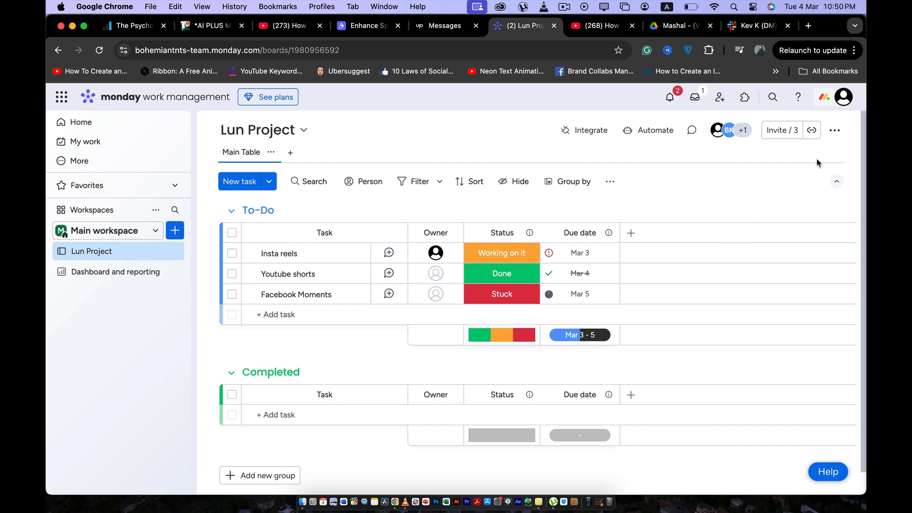
click(835, 136)
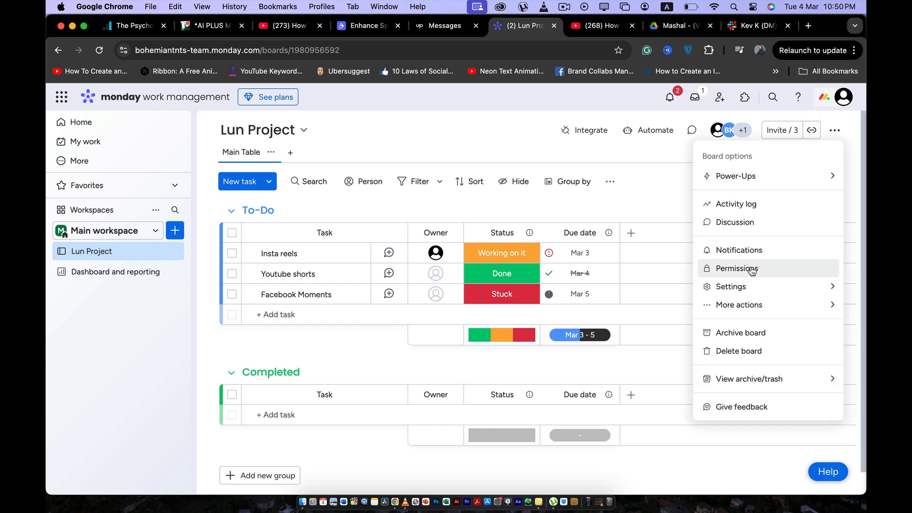
mouse_move(740, 288)
click(735, 270)
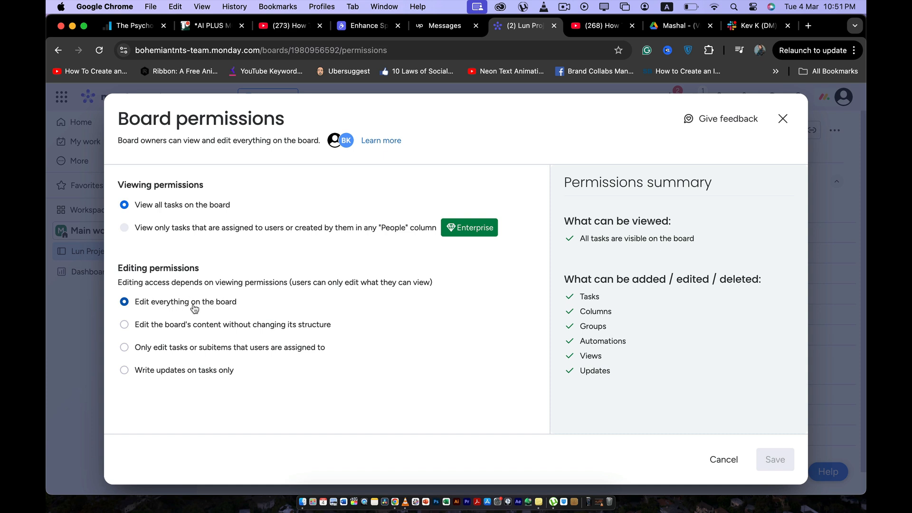
- Try the restricted editing permission options in turn, reselect "Edit everything on the board", and leave without saving
click(125, 325)
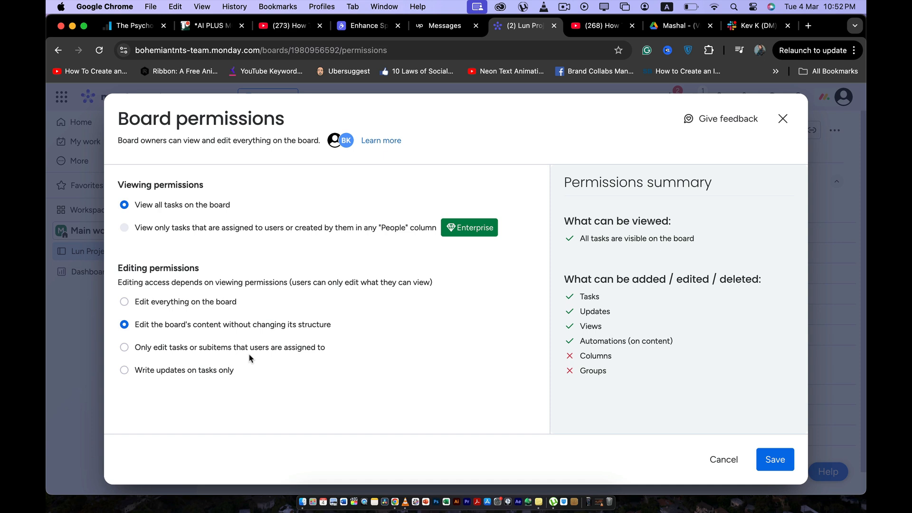
click(125, 347)
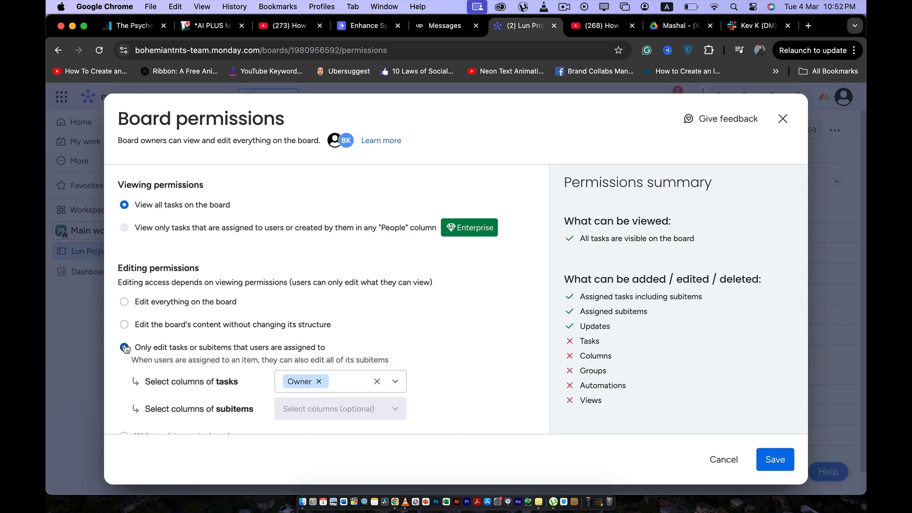
scroll(210, 340, down, 1)
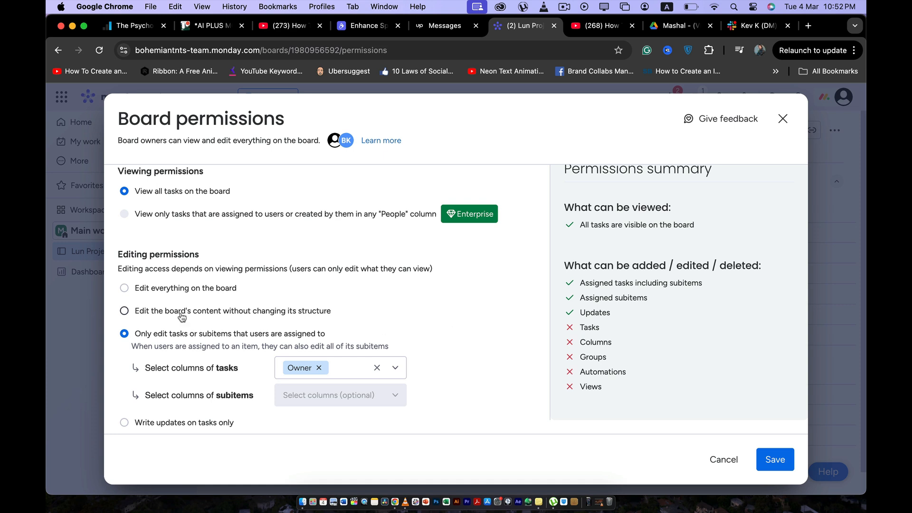
click(124, 423)
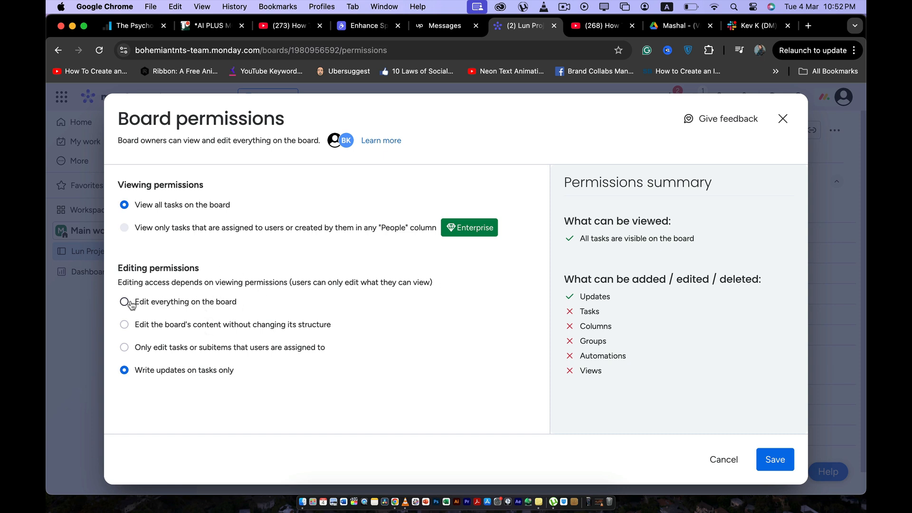
click(125, 303)
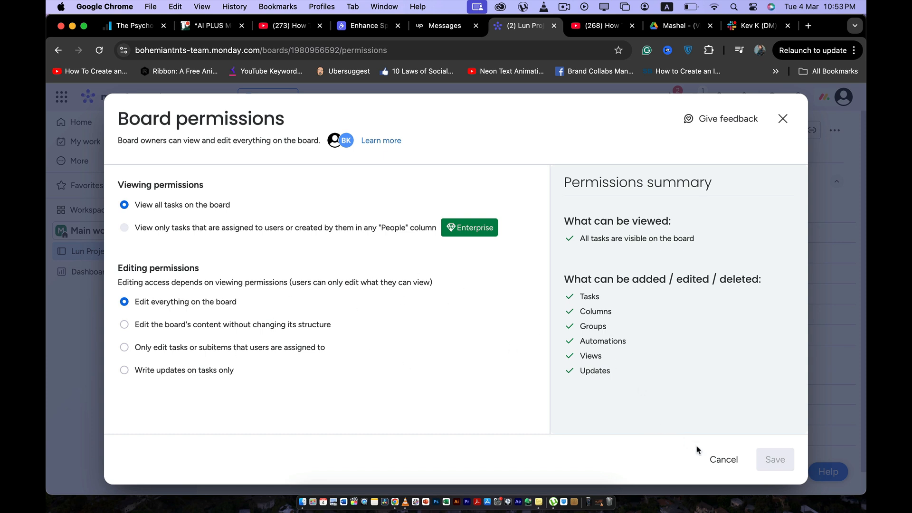
click(723, 459)
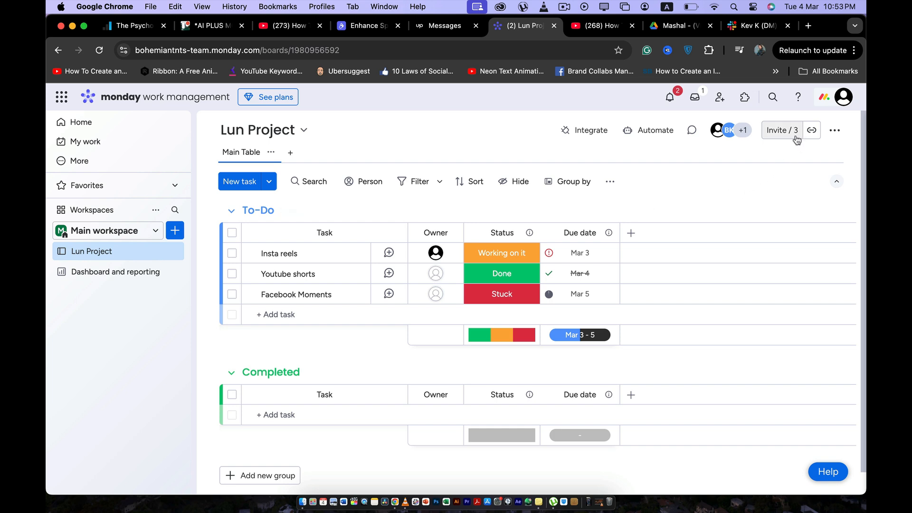
- Try toggling board ownership for the second member in the board's invite list, then close the list
click(780, 131)
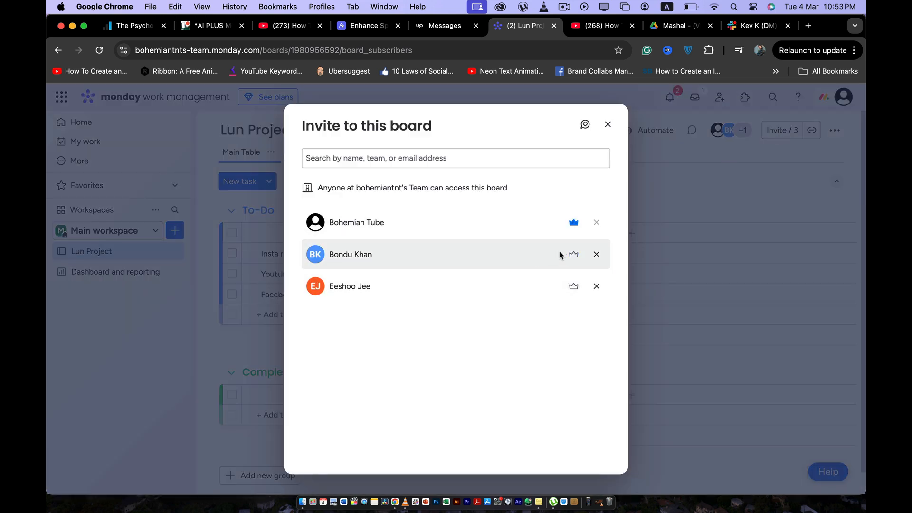
click(576, 257)
click(573, 256)
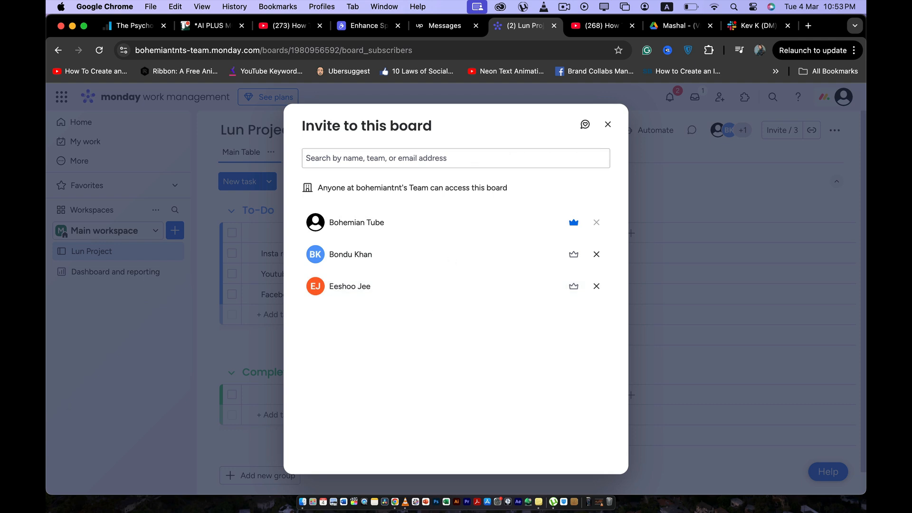
click(607, 125)
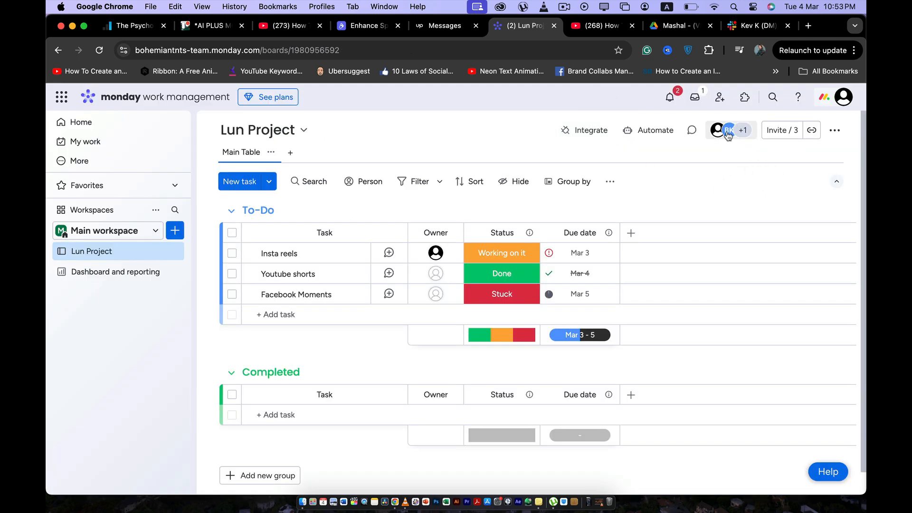
- Invite a new member to the Lun Project board by entering their e-mail address
click(776, 133)
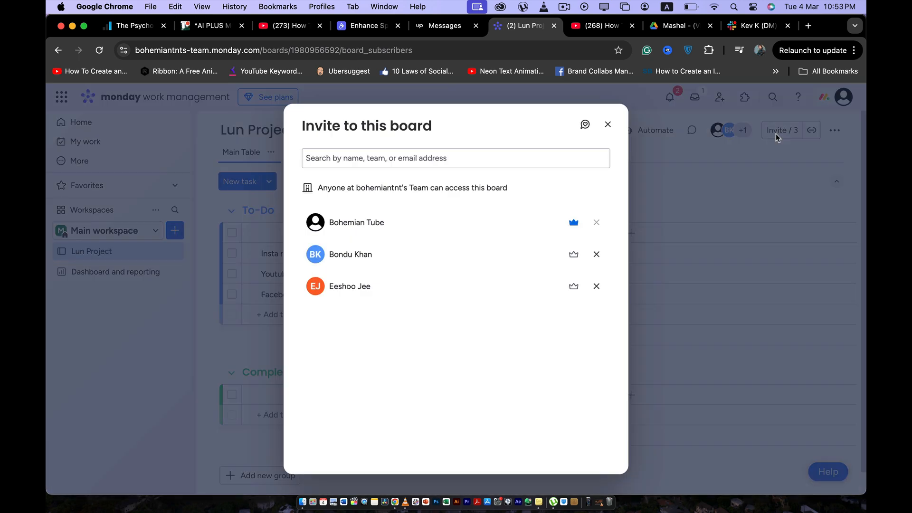
click(493, 160)
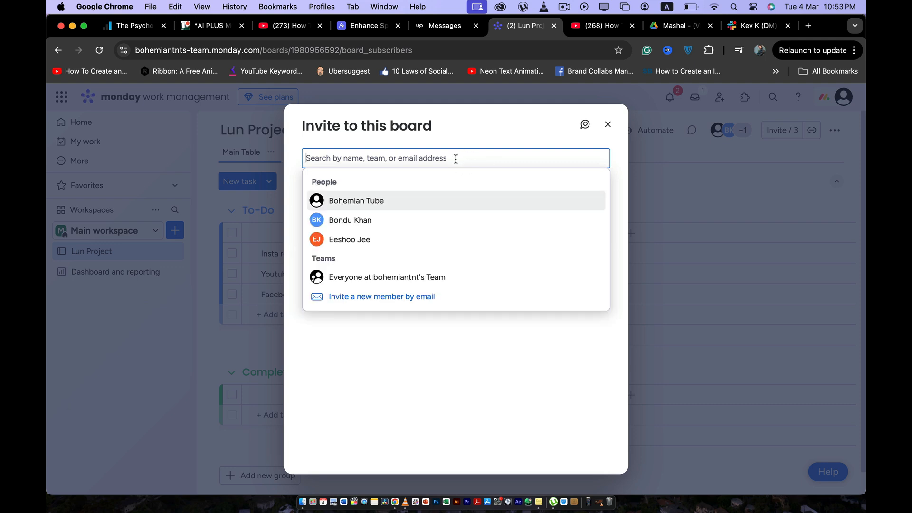
click(441, 392)
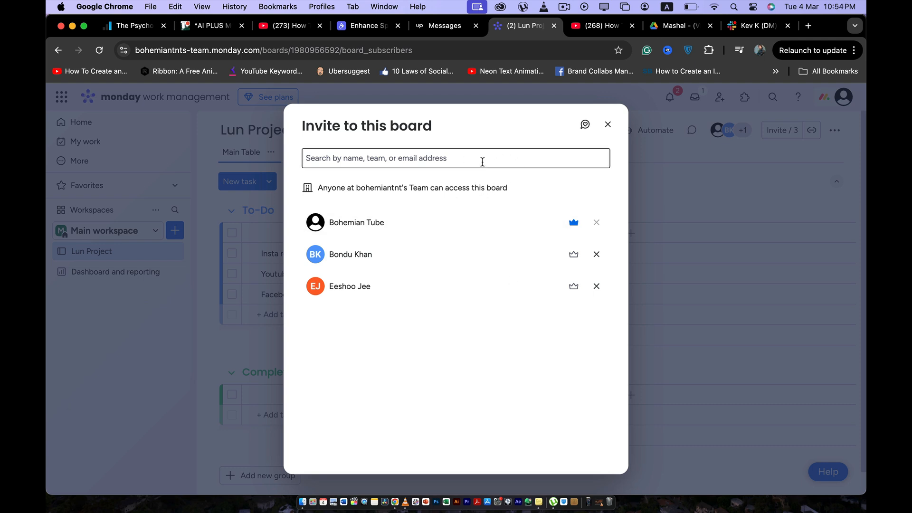
click(482, 162)
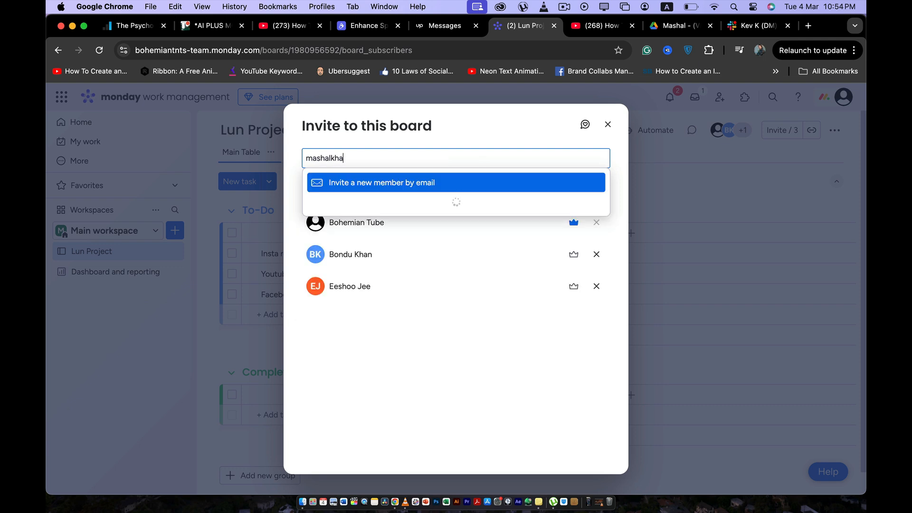
key(Return)
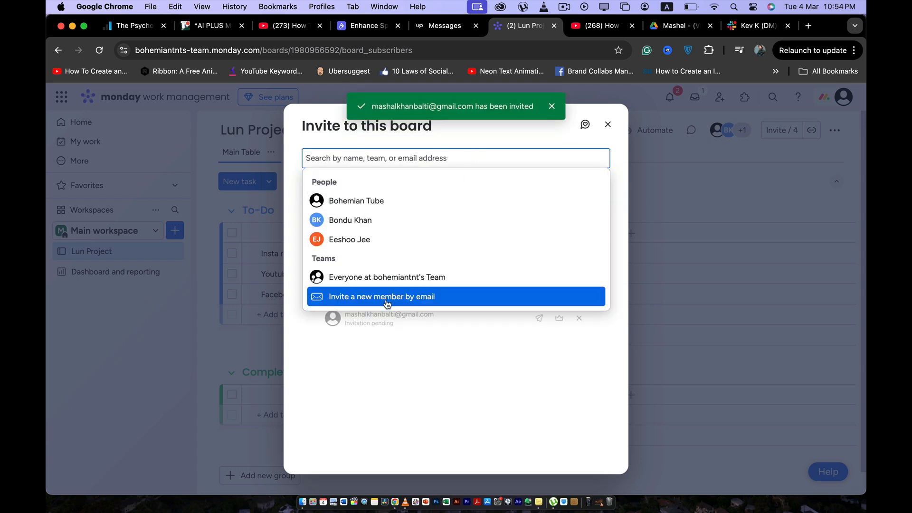
click(387, 364)
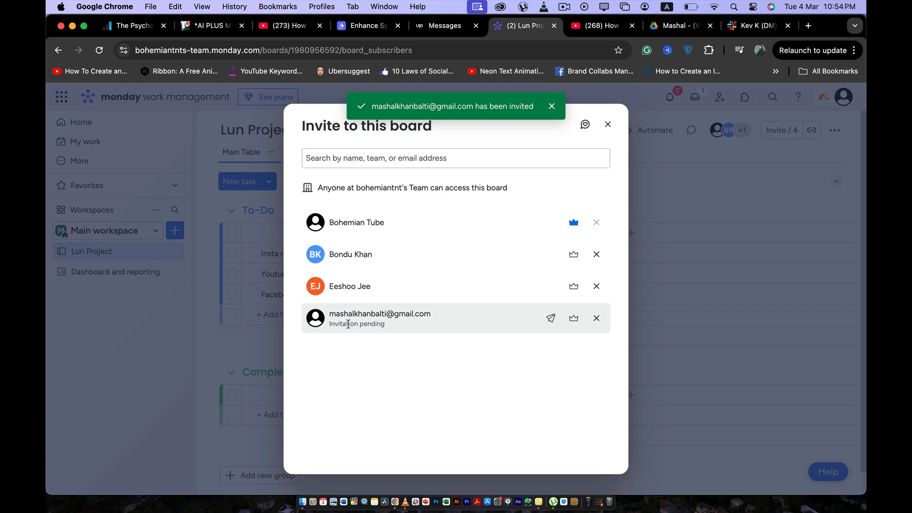
- Switch to Gmail in a new browser tab and read through the Lun Project collaboration invitation e-mail
click(809, 25)
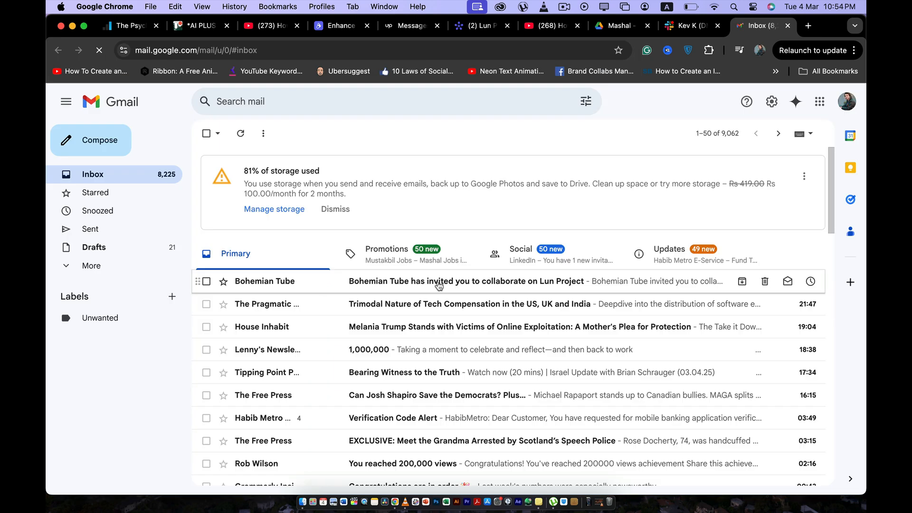
click(438, 281)
scroll(427, 281, down, 4)
scroll(422, 275, up, 2)
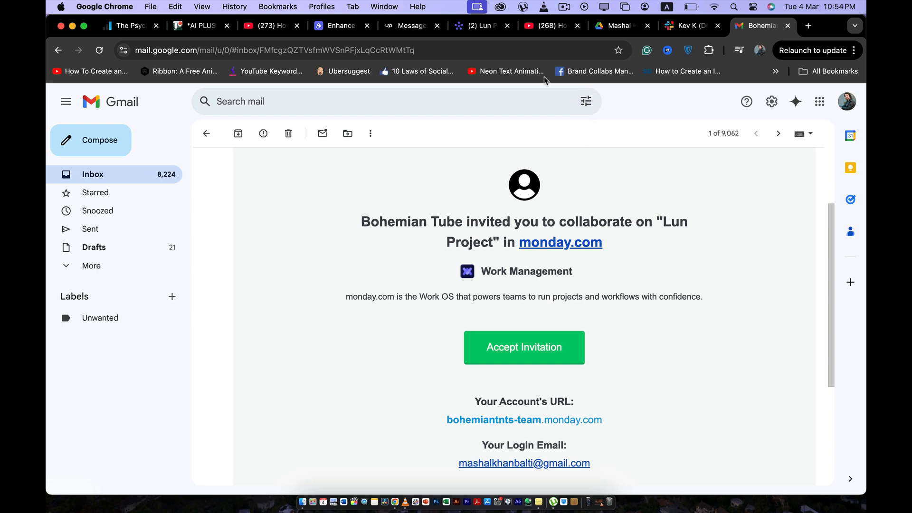
- Return to the monday.com board, close the invite dialog and dismiss the welcome item offer without assigning tasks
click(483, 26)
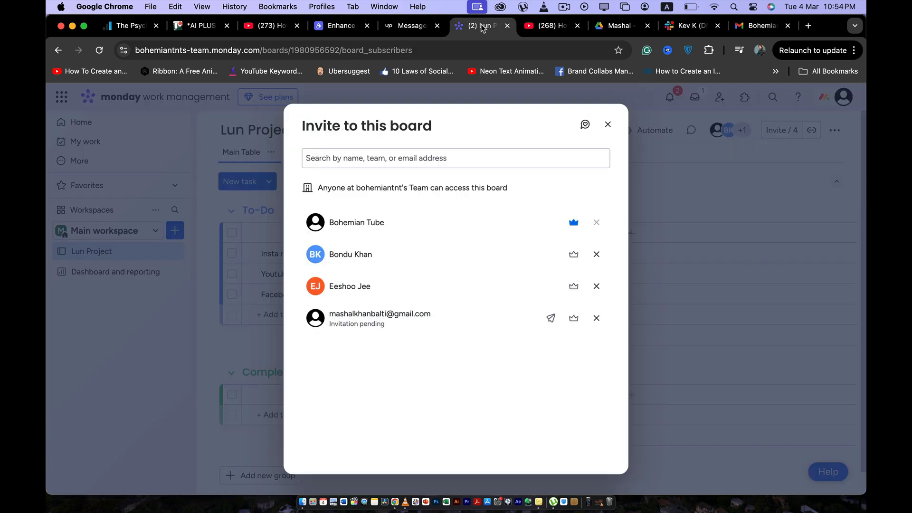
click(607, 124)
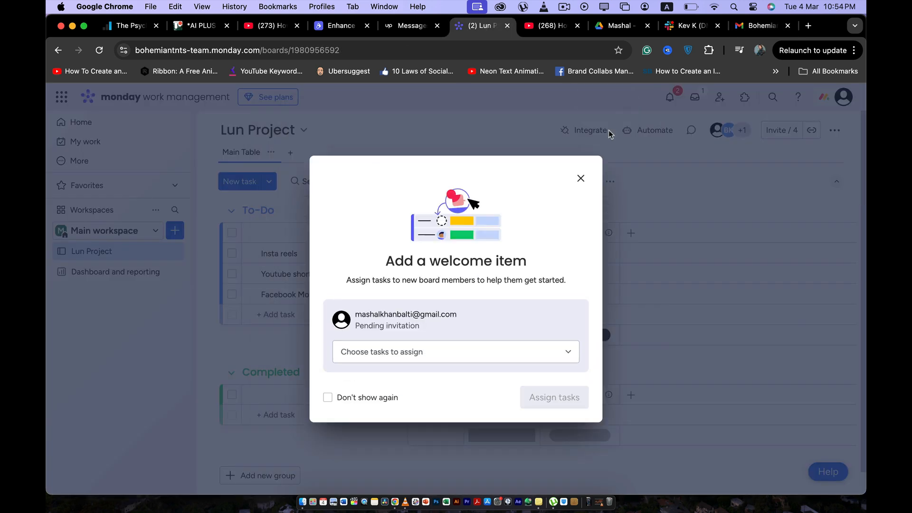
click(581, 178)
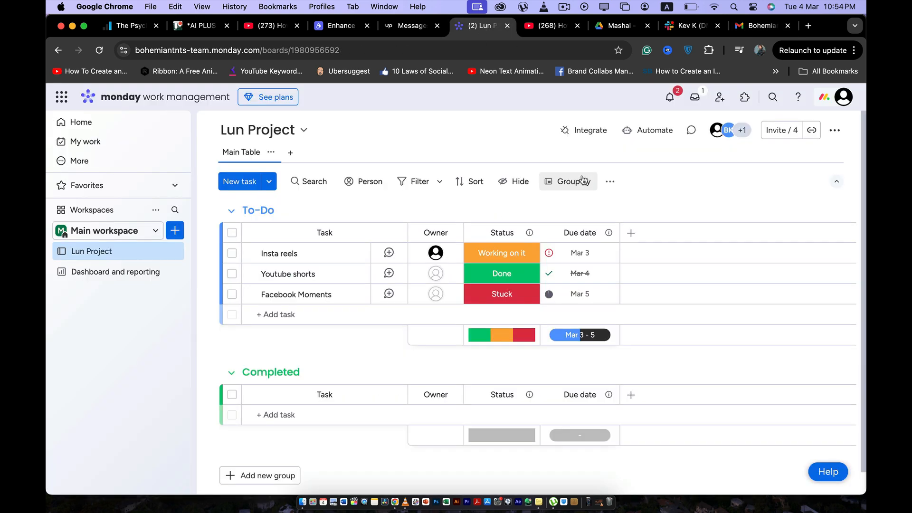